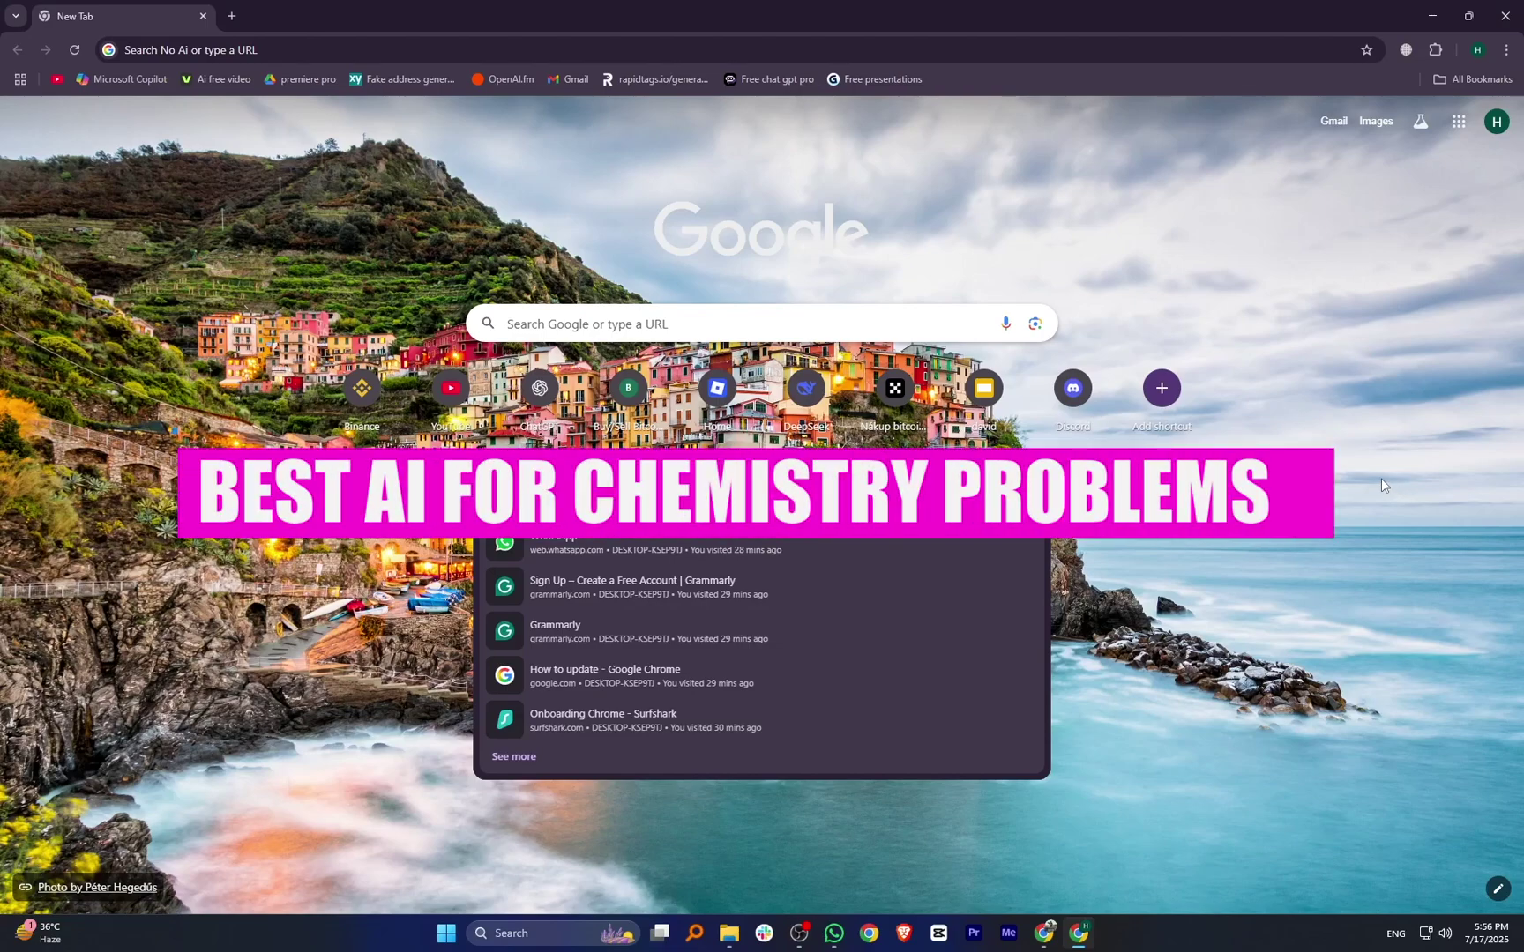
Search Google for 'julius AI' from the Chrome address bar.
left_click(439, 43)
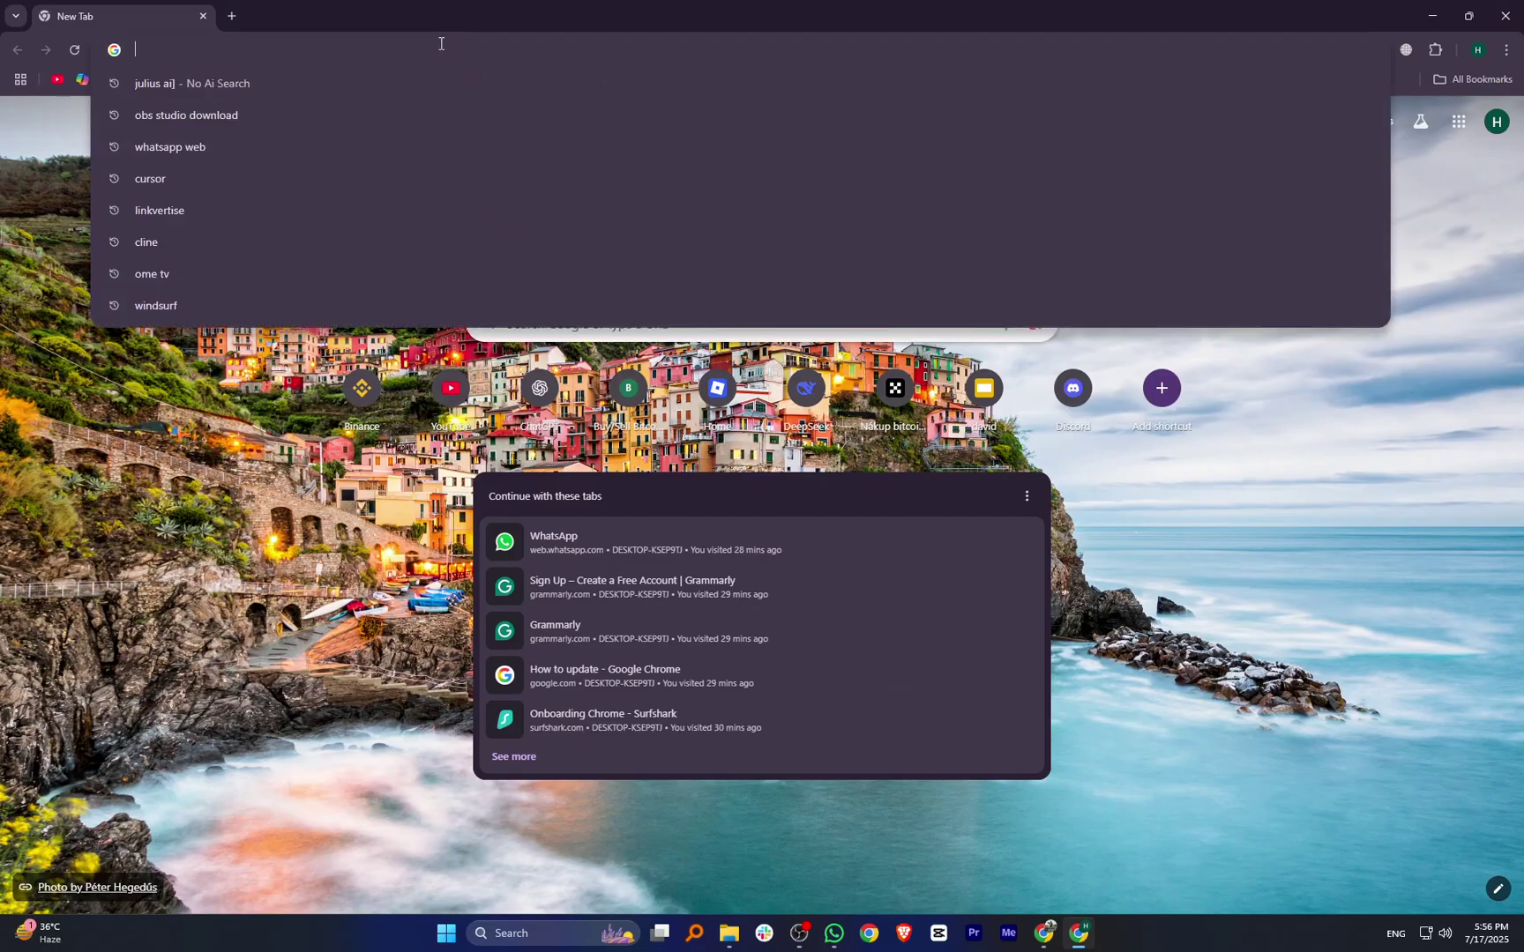
type("julius AI]")
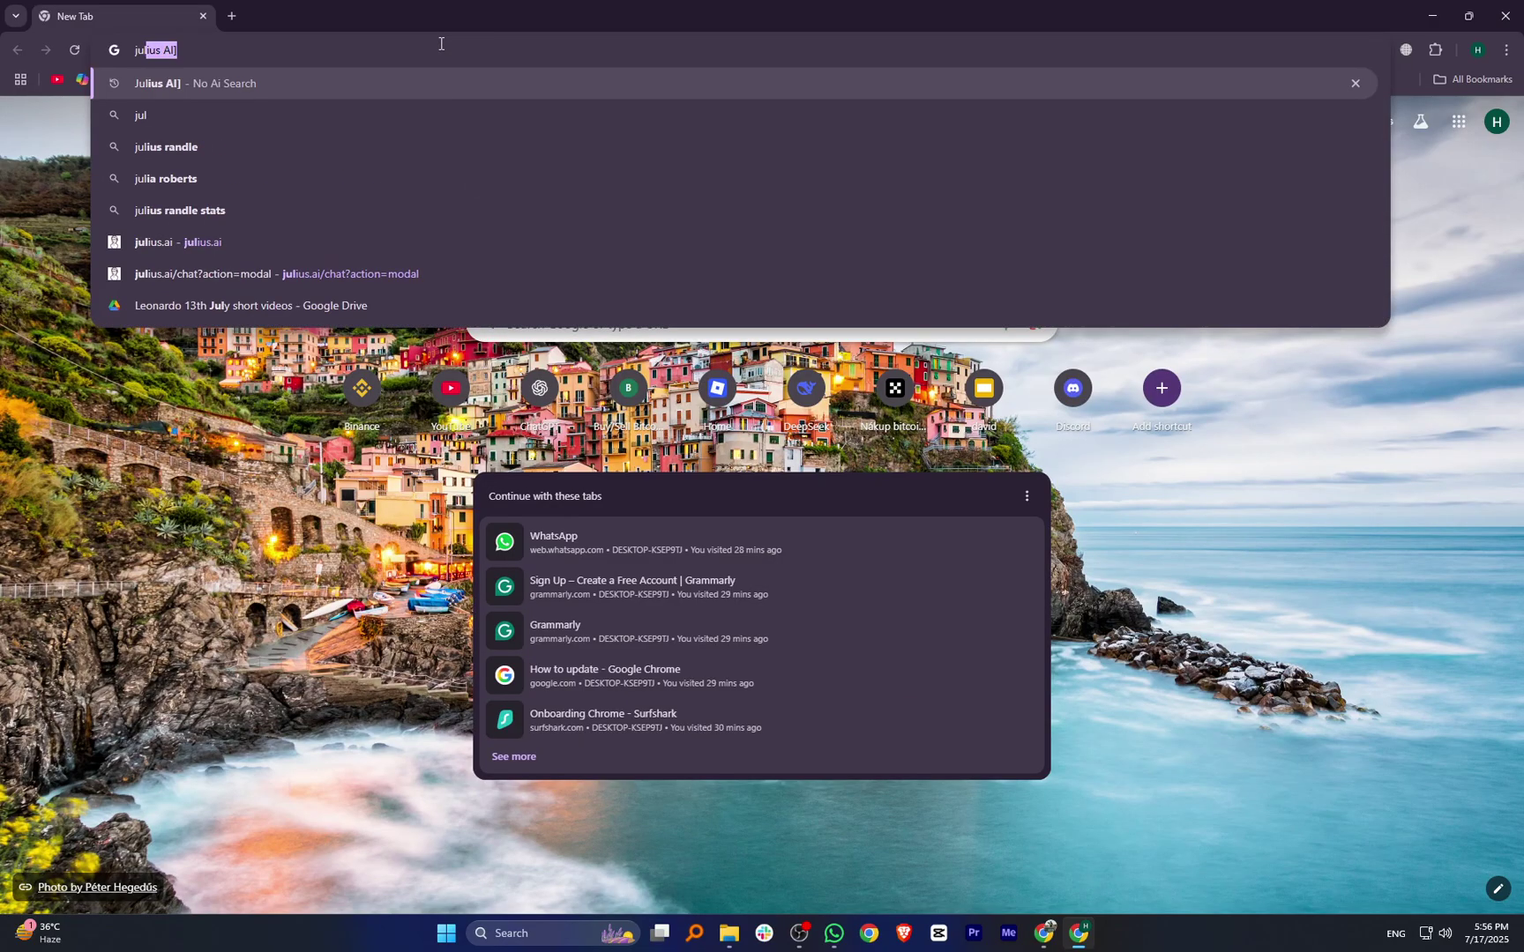
key("Return")
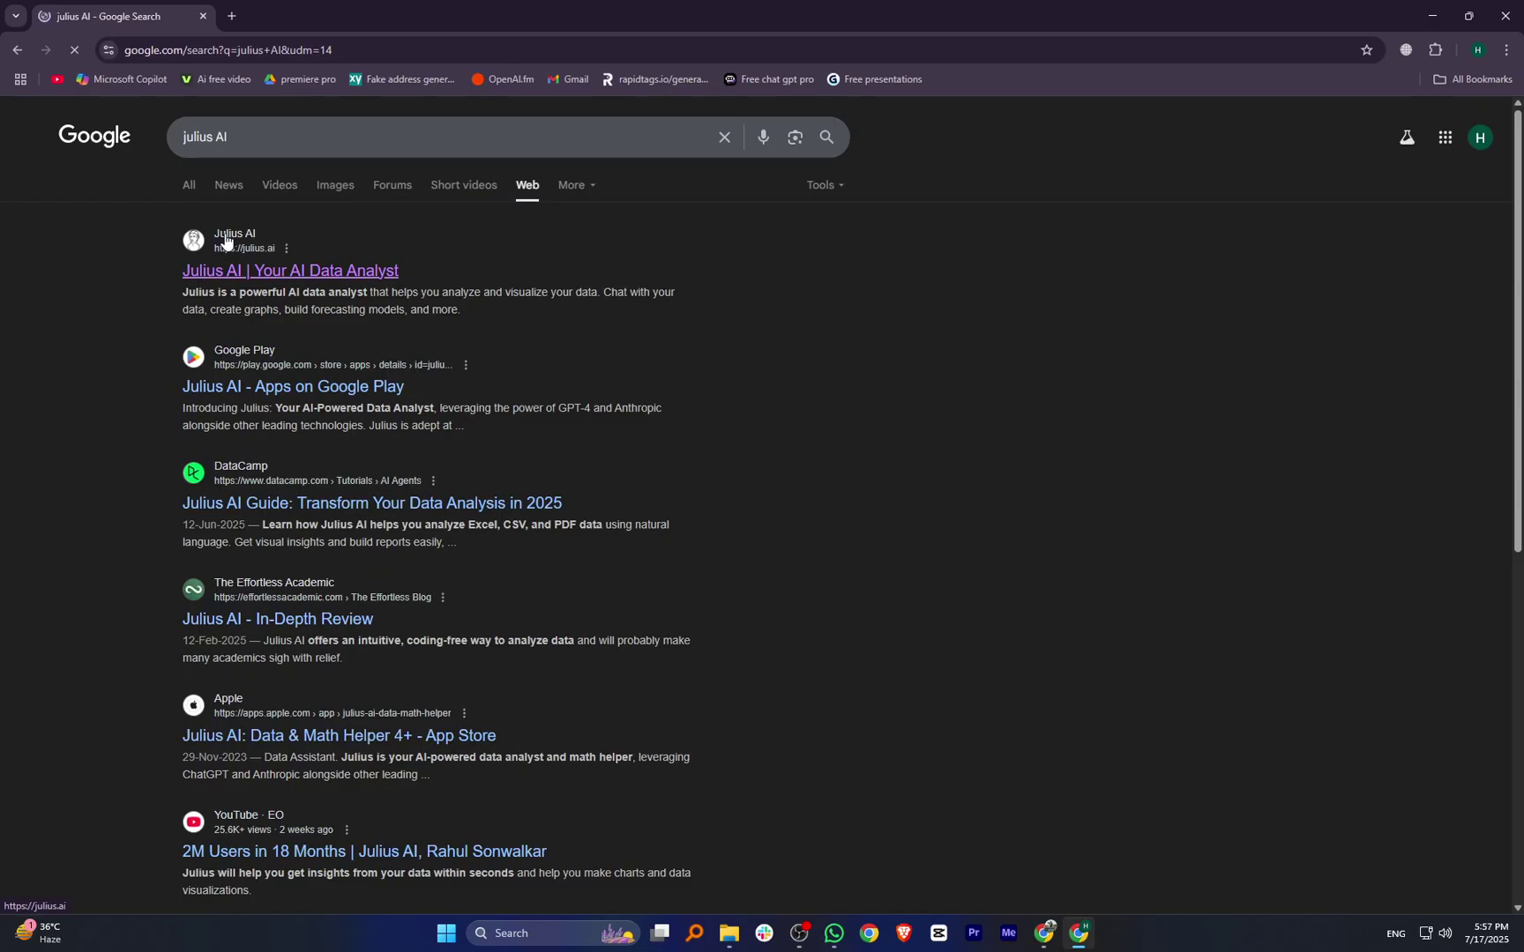
Open the 'Julius AI | Your AI Data Analyst' result and go to sign-up.
left_click(230, 270)
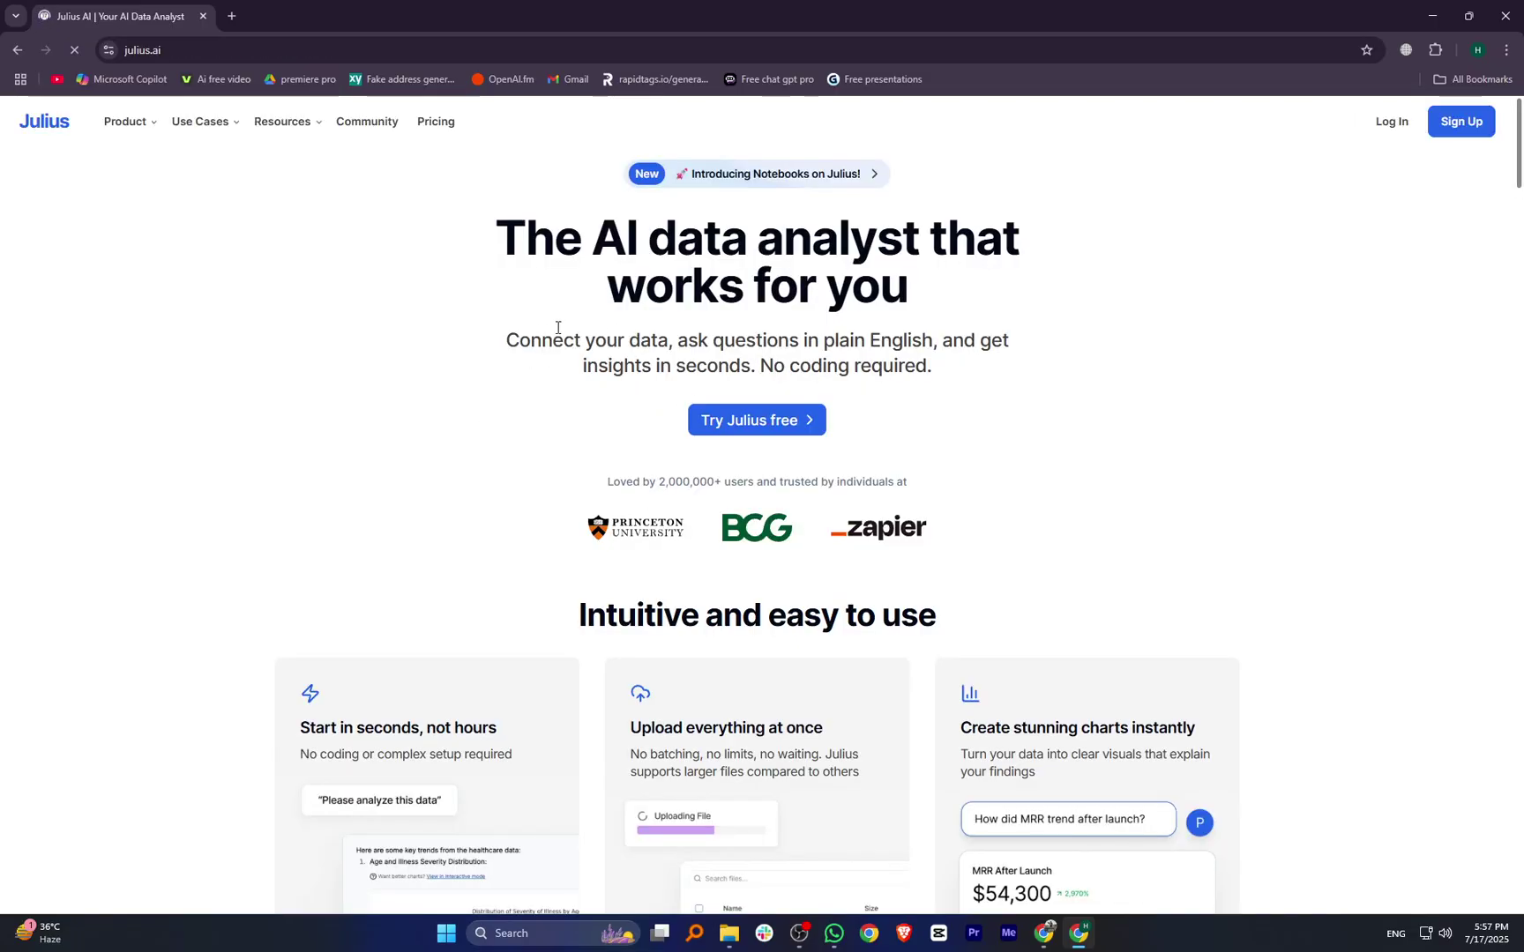
scroll(748, 290, "down", 1)
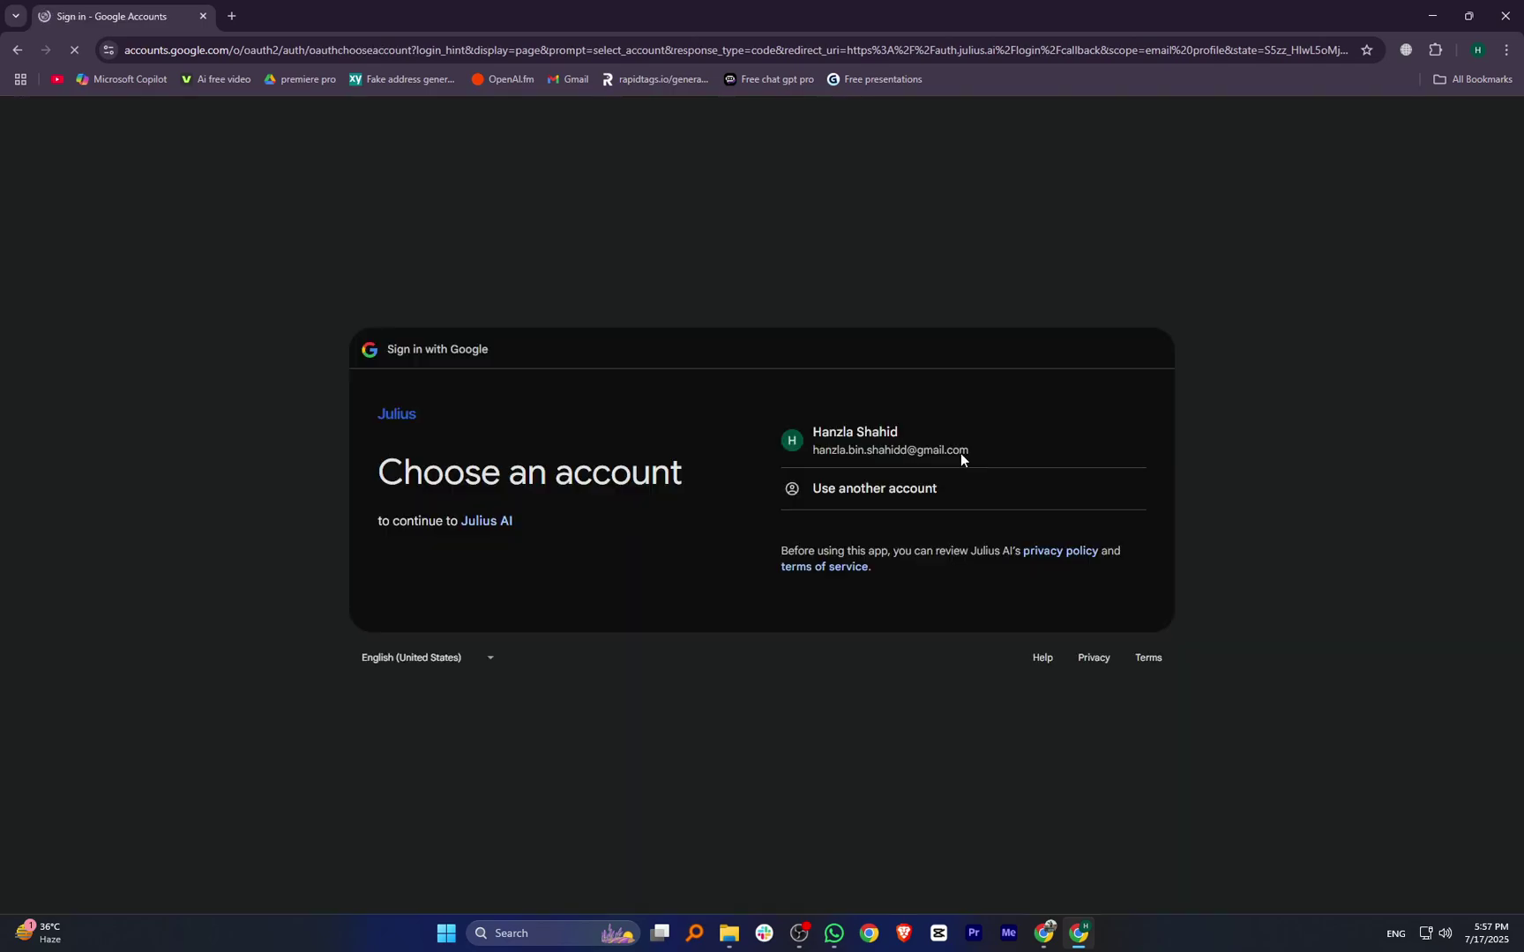
Sign in with the existing Google account and pick a file to upload.
left_click(958, 452)
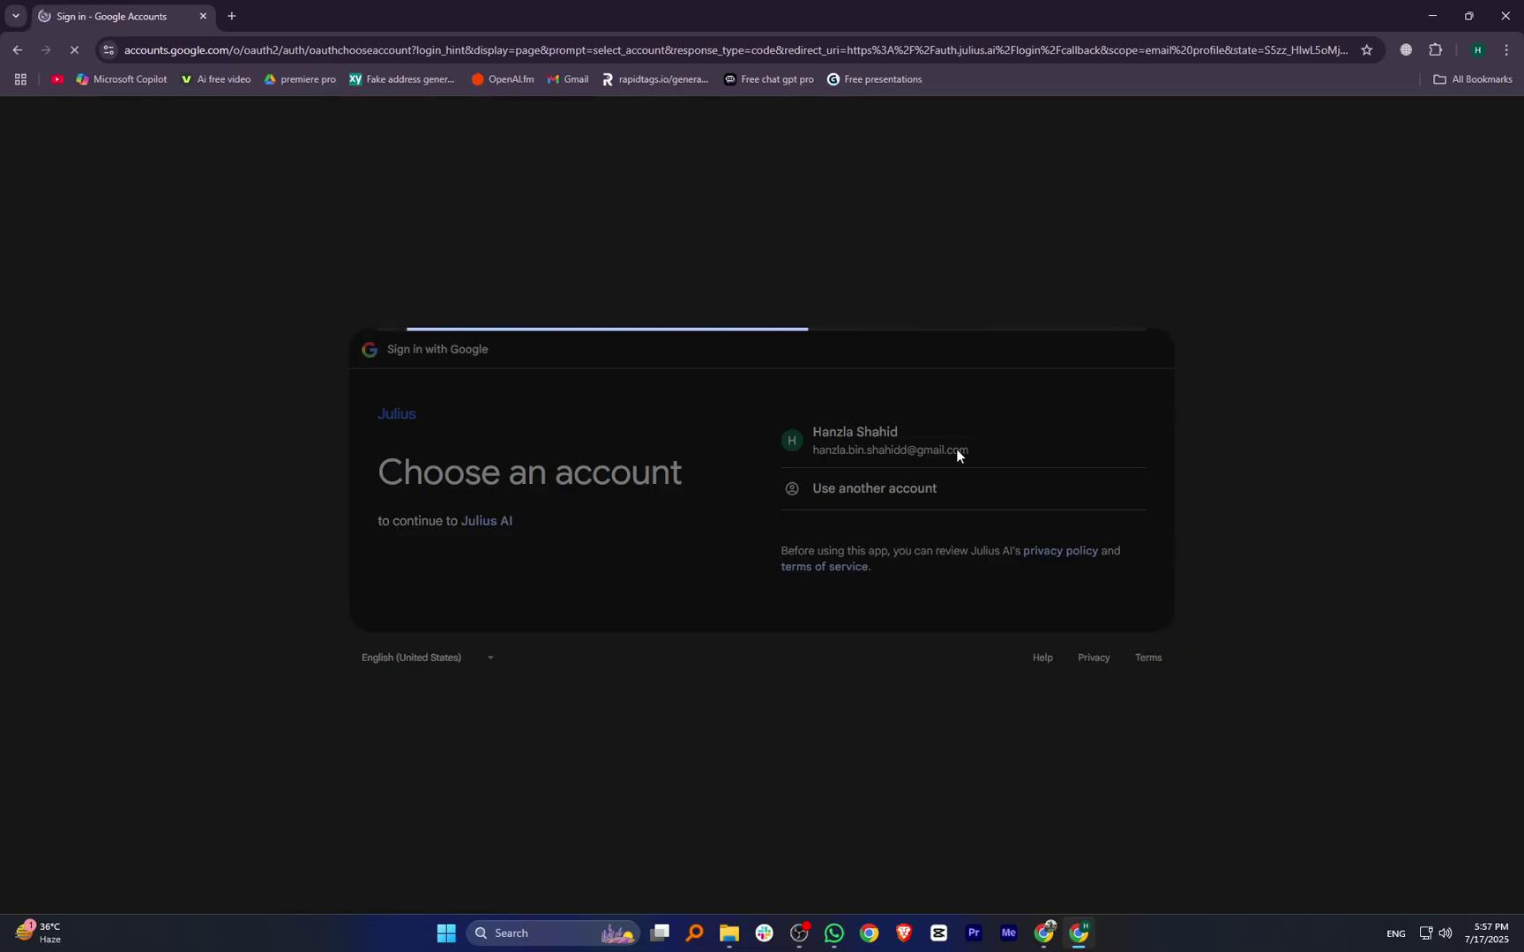
left_click(226, 182)
Upload REVISED CHEMISTRY PAPER-I.pdf and ask Julius to solve the MCQs and short questions.
key("Return")
type("solve the mcqs")
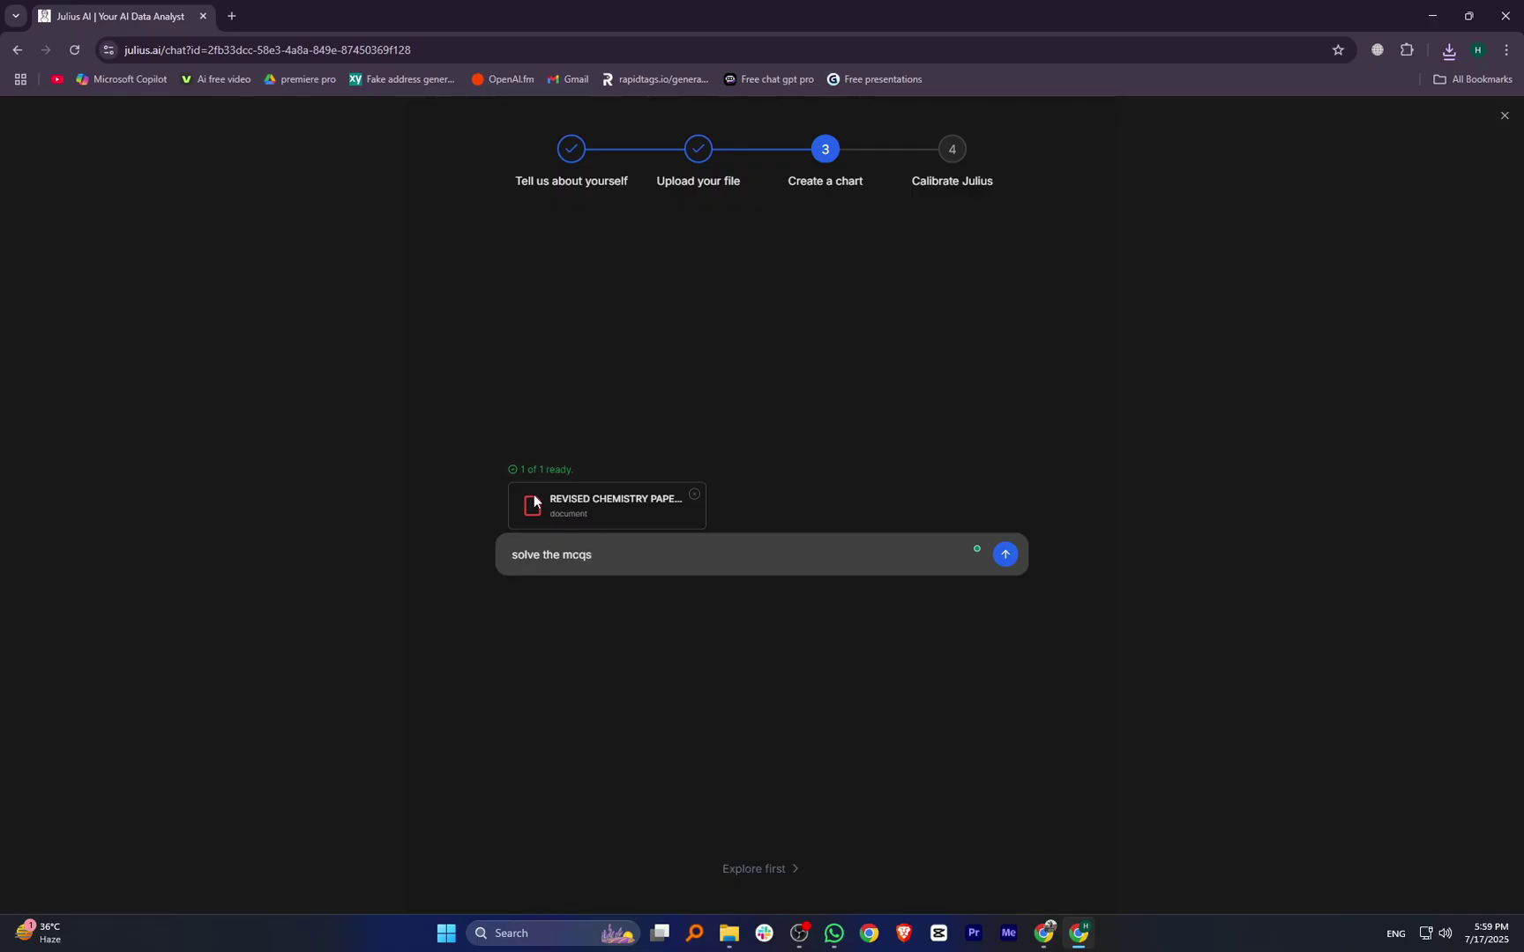
type(", and answer the sho questions")
type("rt")
key("Return")
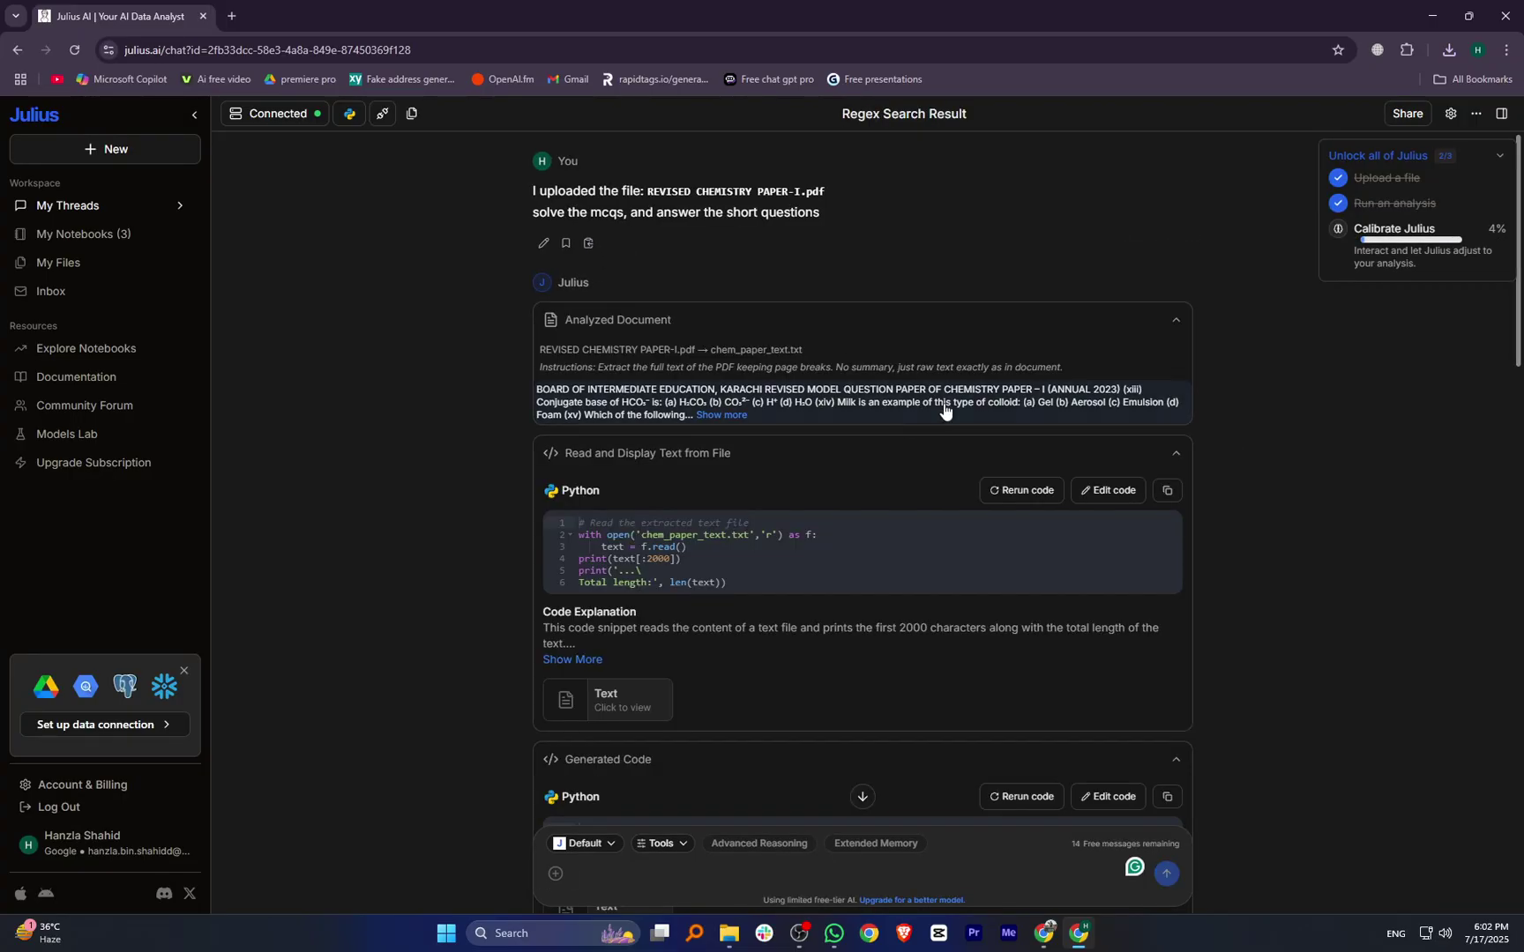
Expand the code explanation, then view the extracted MCQ text and Section B search output.
left_click(572, 659)
scroll(620, 465, "down", 4)
left_click(618, 508)
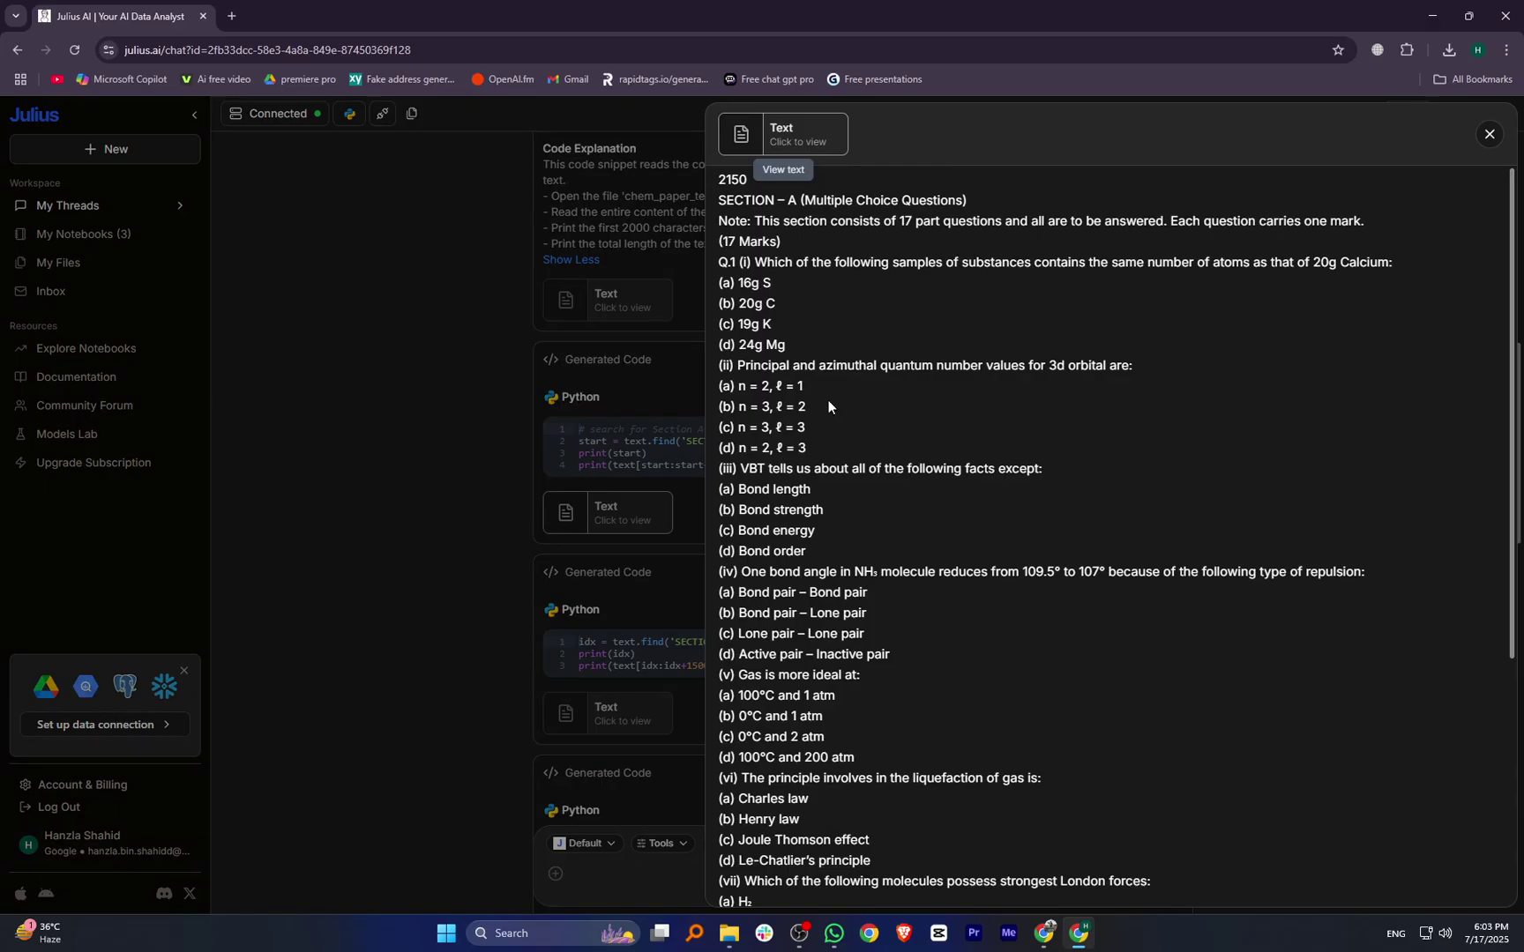
scroll(812, 491, "down", 3)
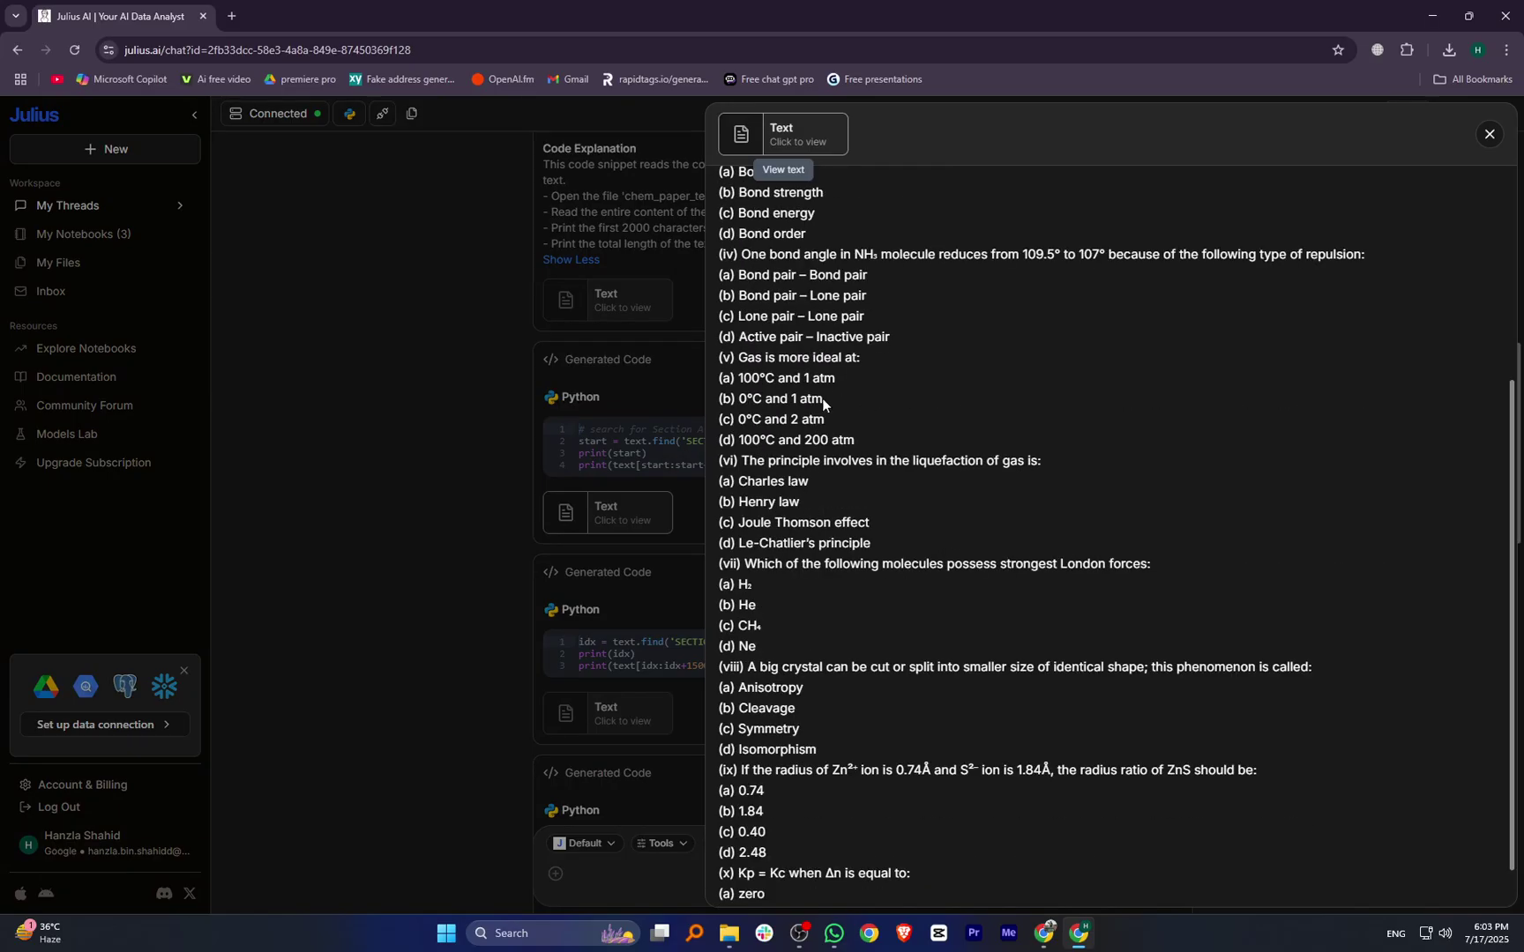
scroll(809, 506, "down", 1)
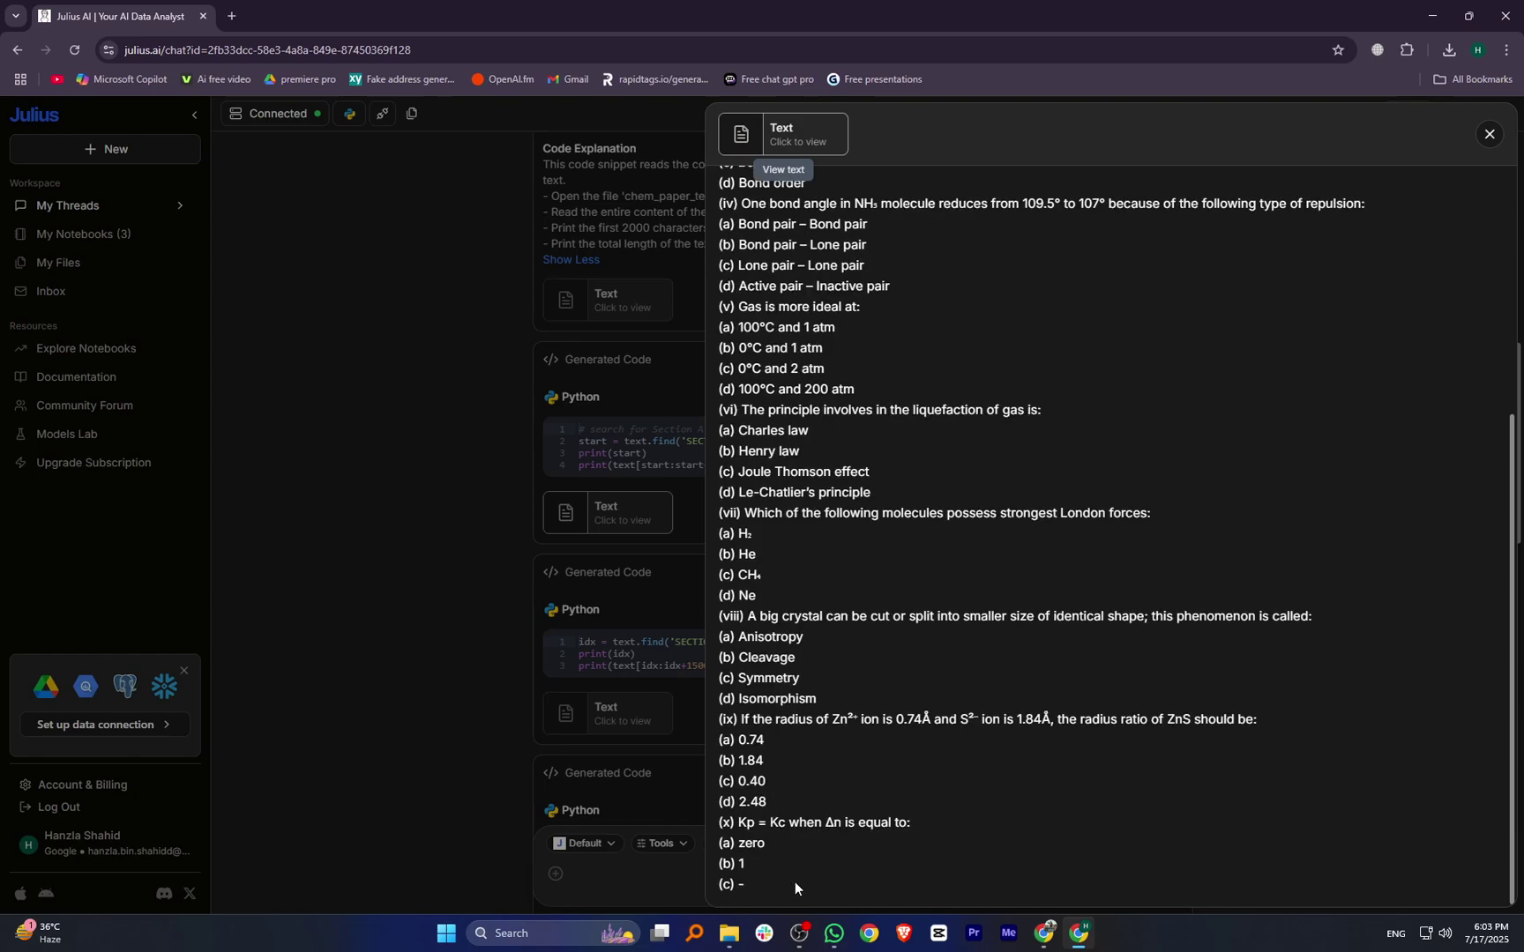
left_click(618, 620)
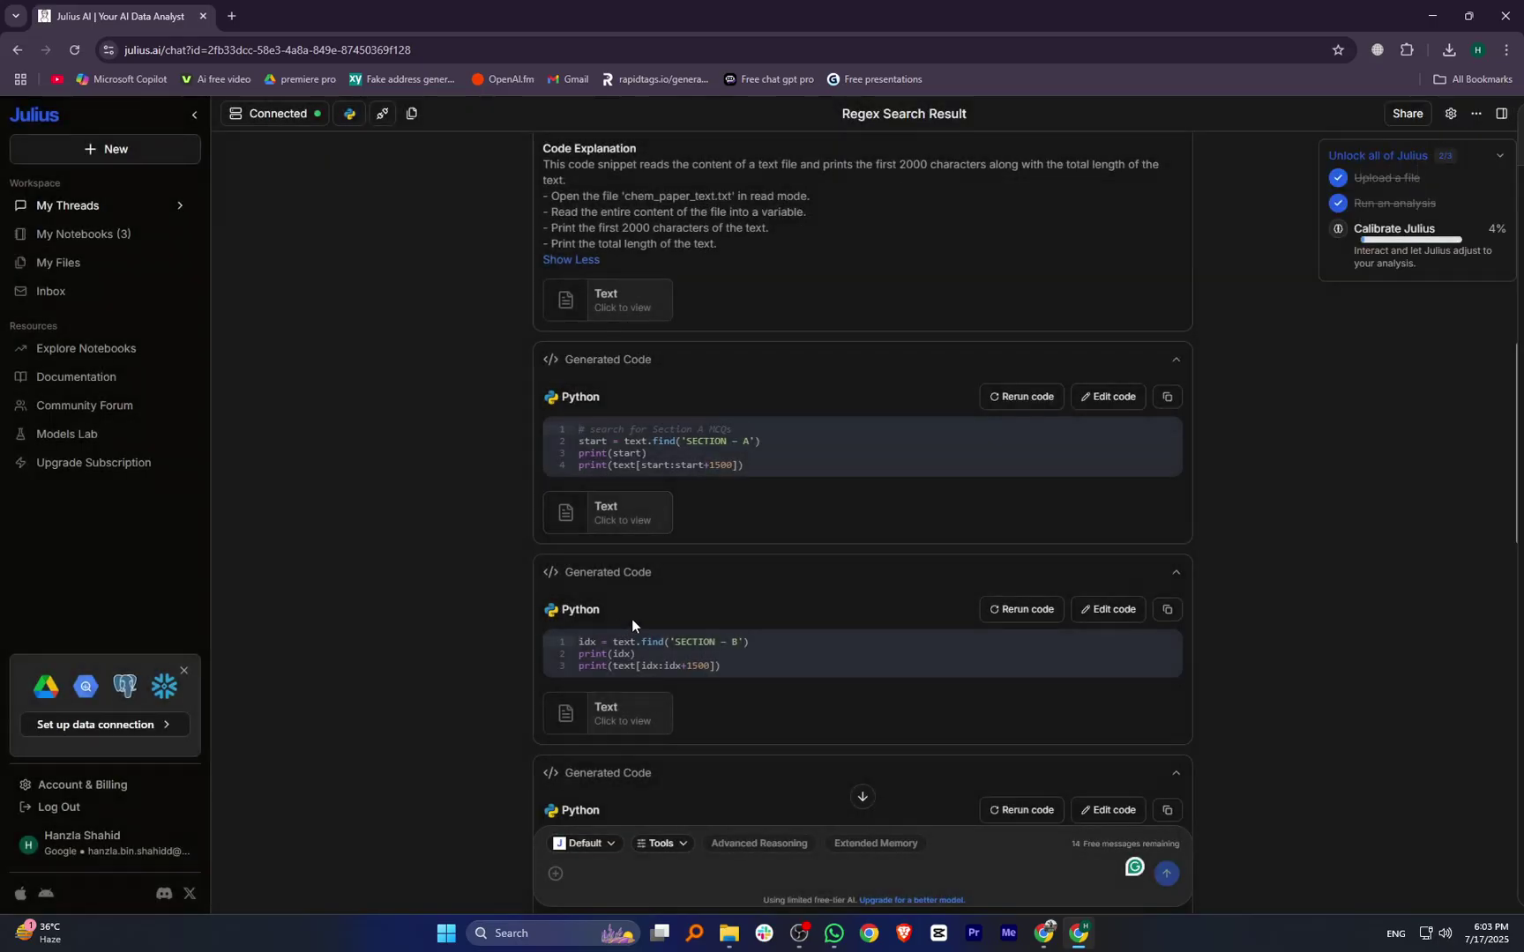
scroll(632, 620, "down", 1)
left_click(629, 553)
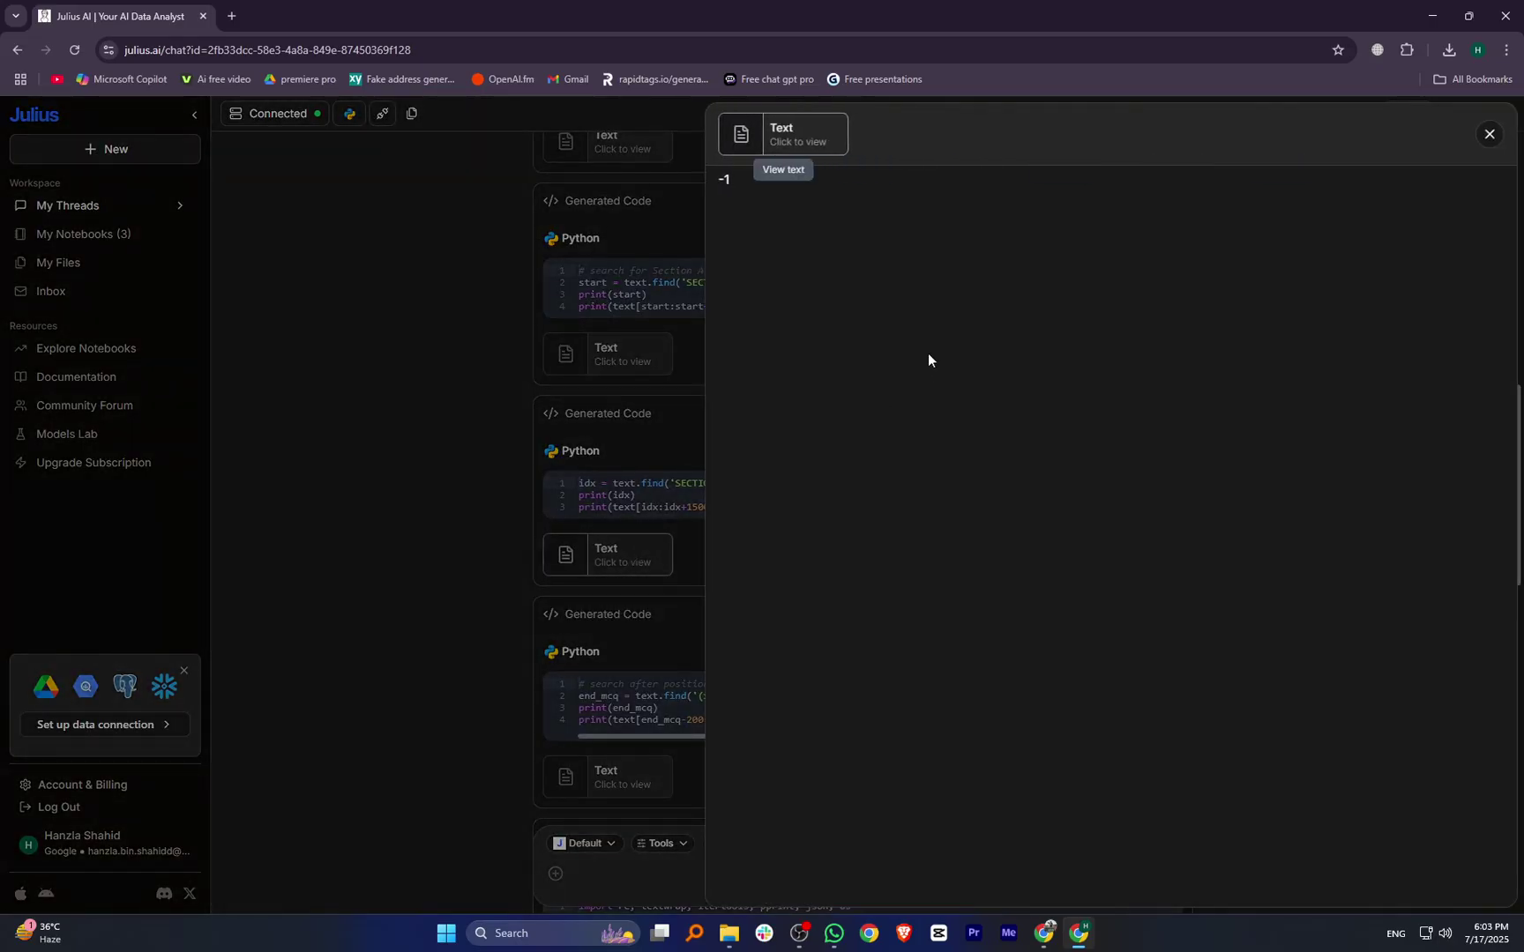
left_click(528, 277)
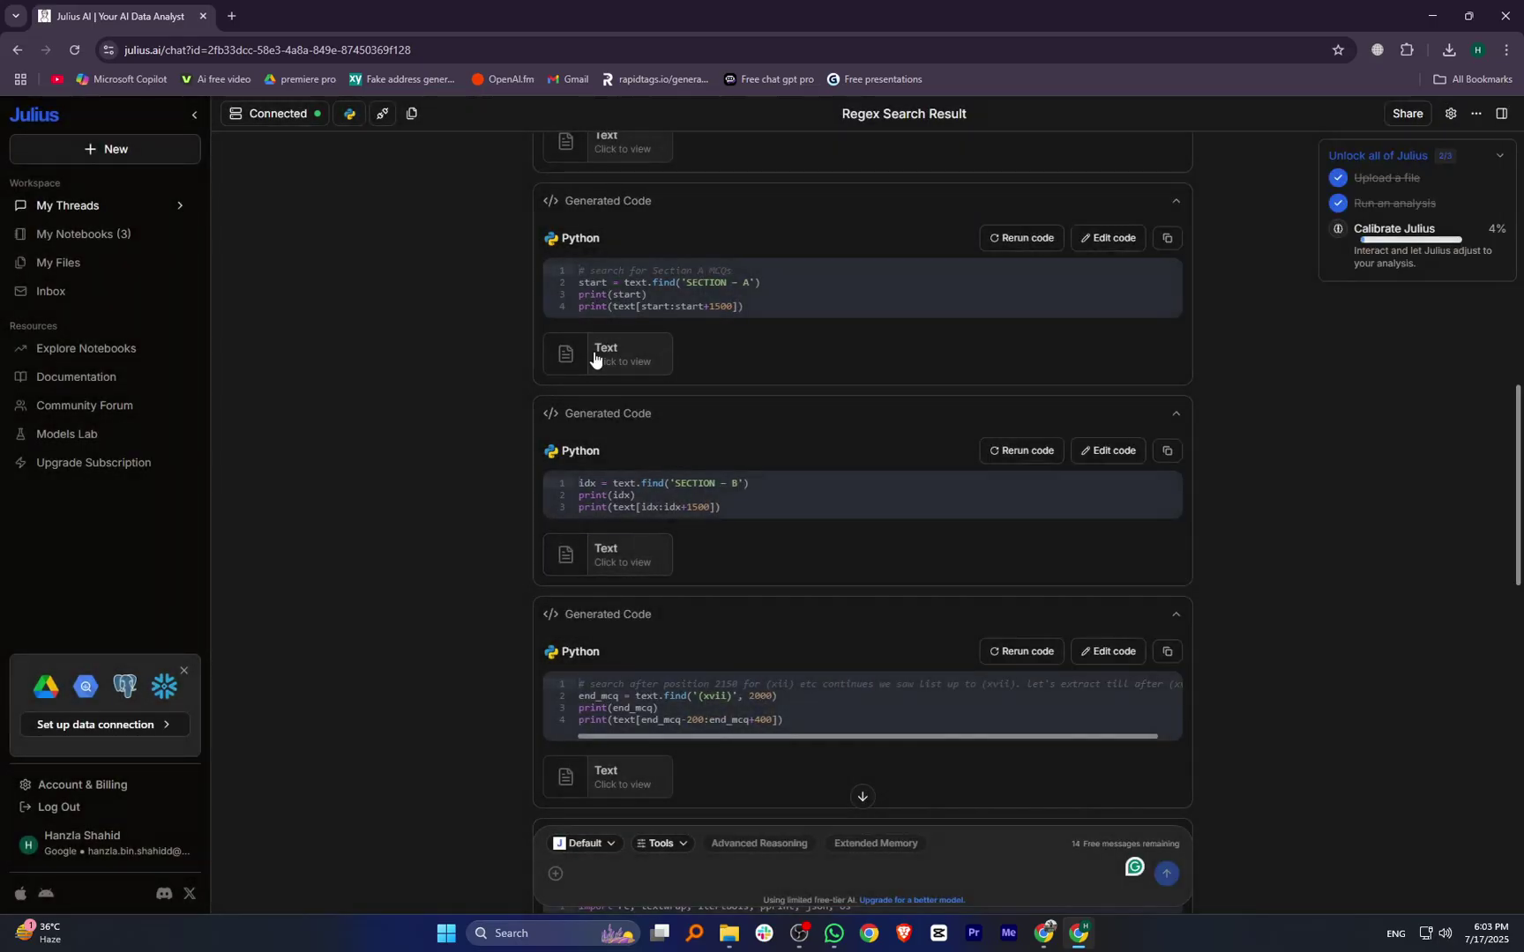